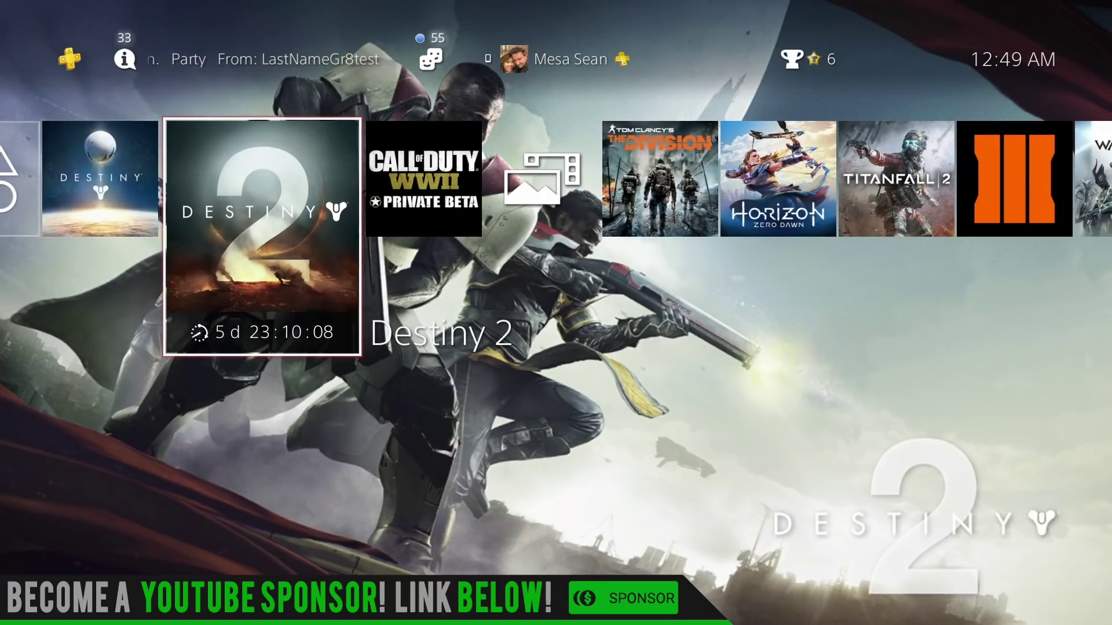
View the Destiny 2 download progress, then open the game's information from its options menu
key("Return")
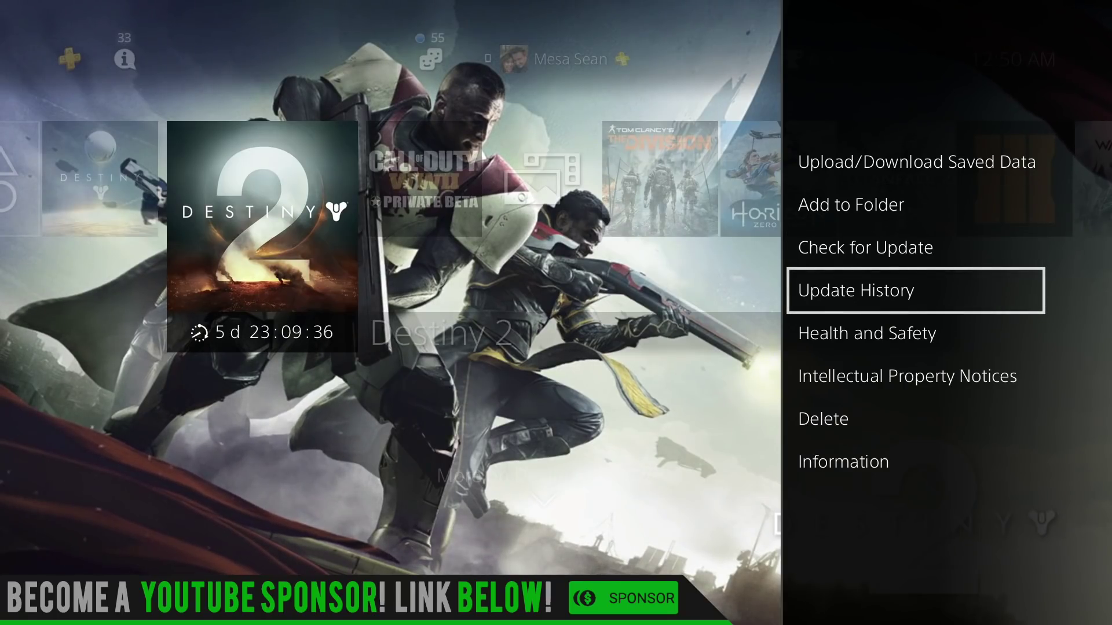
key("Down")
key("Down")
key("Down")
key("Down")
key("Return")
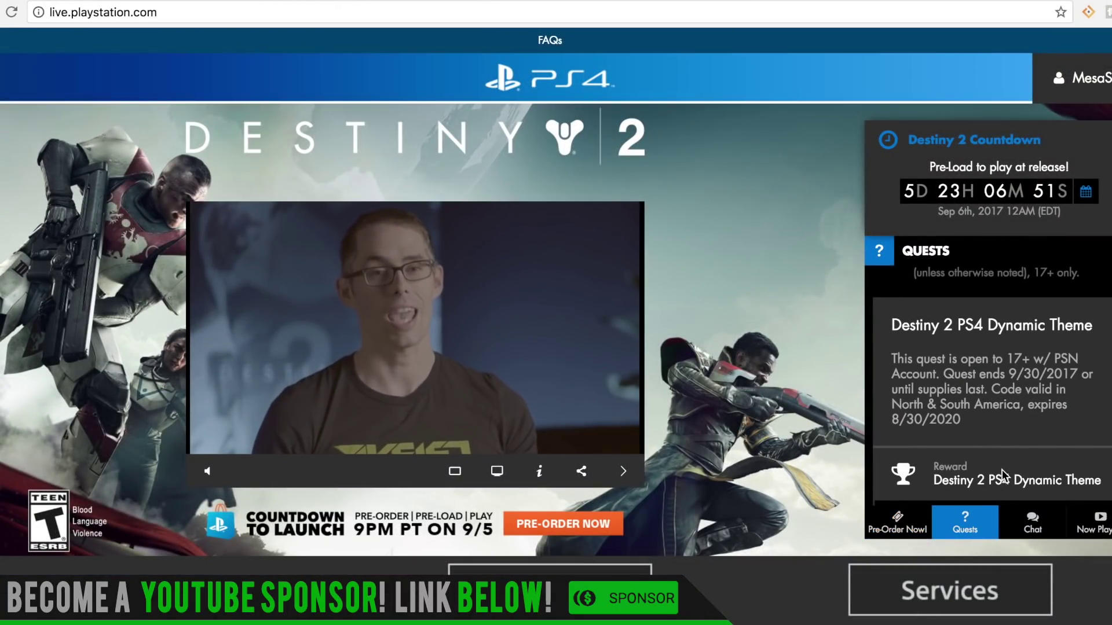
scroll(988, 396, "down", 3)
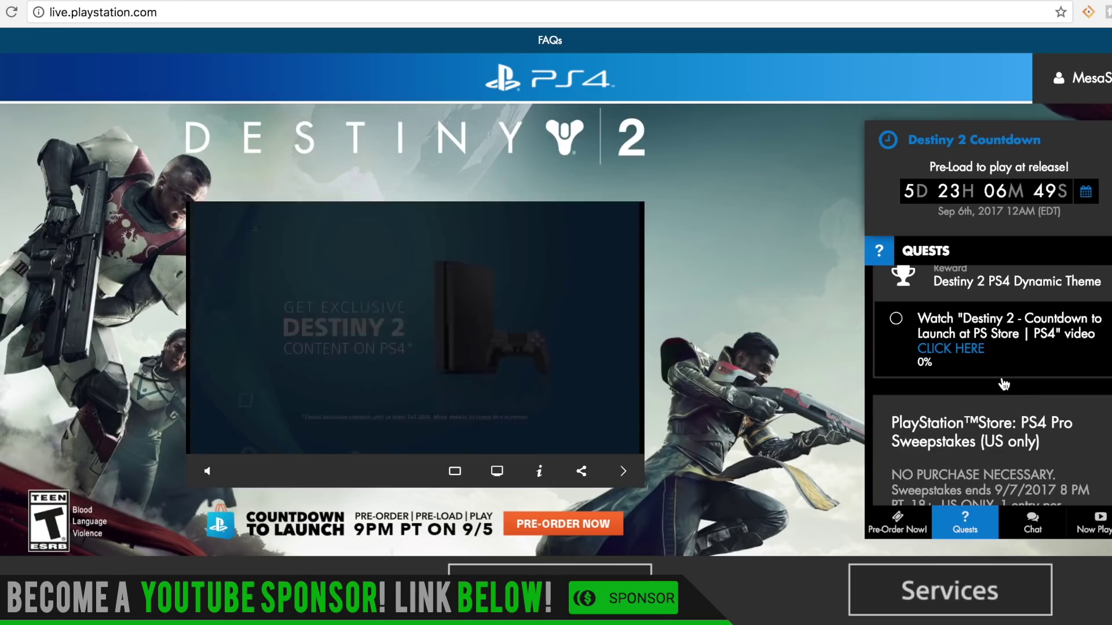
scroll(999, 387, "up", 2)
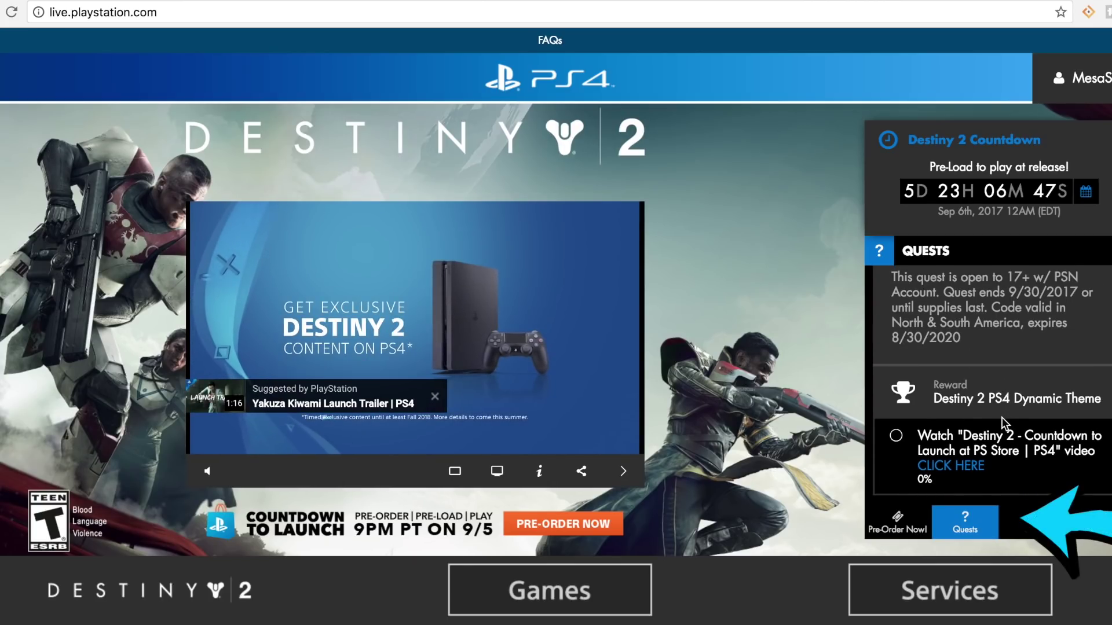
scroll(1002, 417, "up", 3)
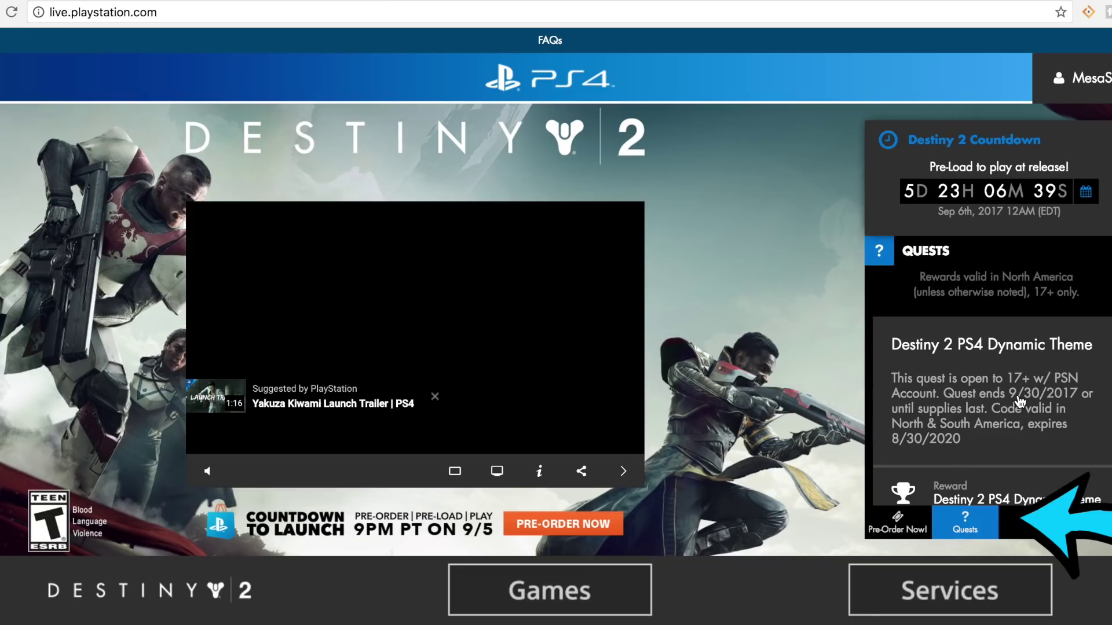
scroll(1020, 388, "down", 2)
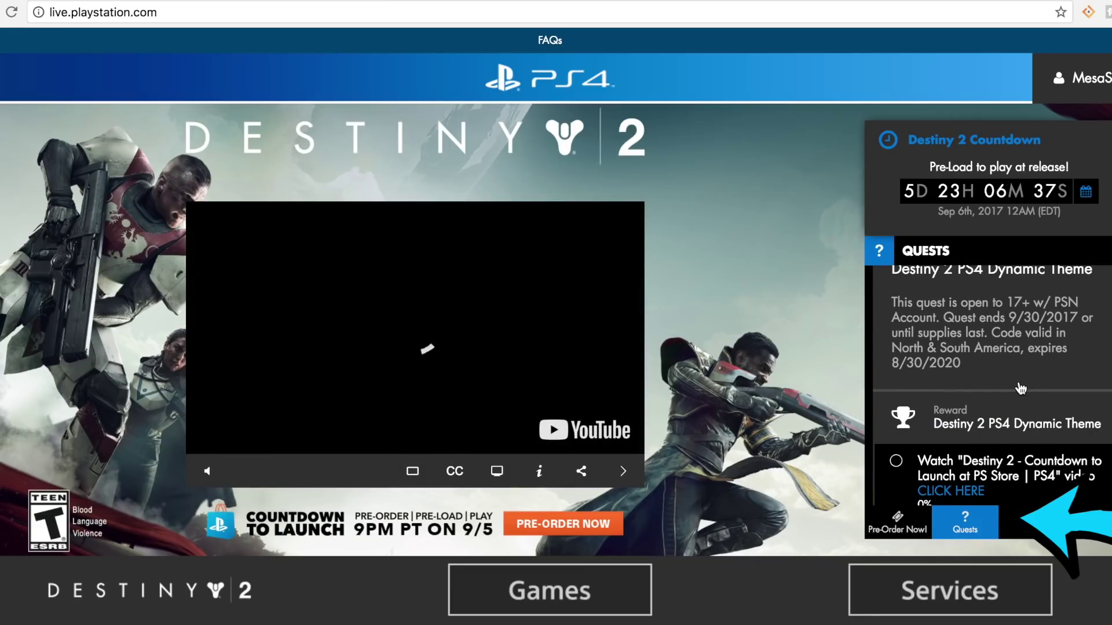
scroll(1012, 403, "down", 1)
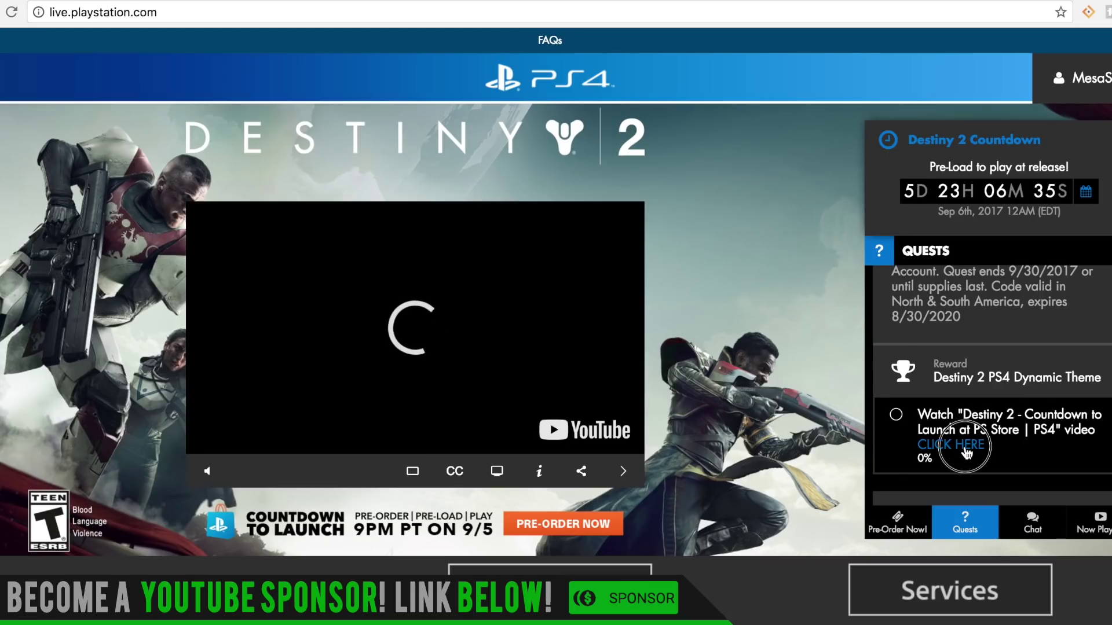
Start the Destiny 2 Countdown to Launch quest video from the Quests panel
left_click(950, 445)
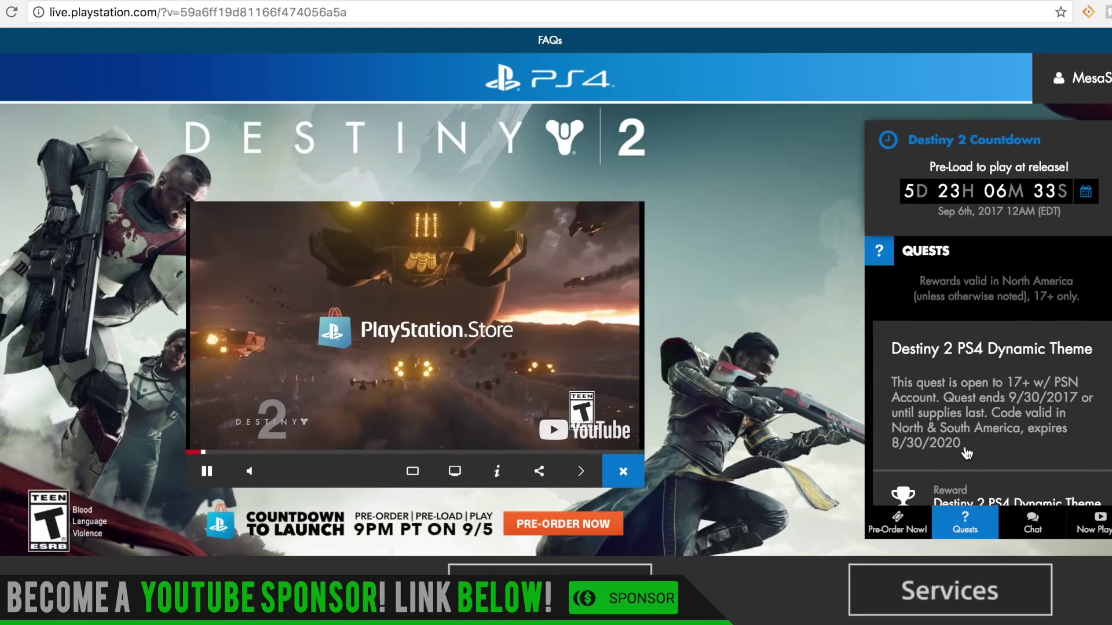